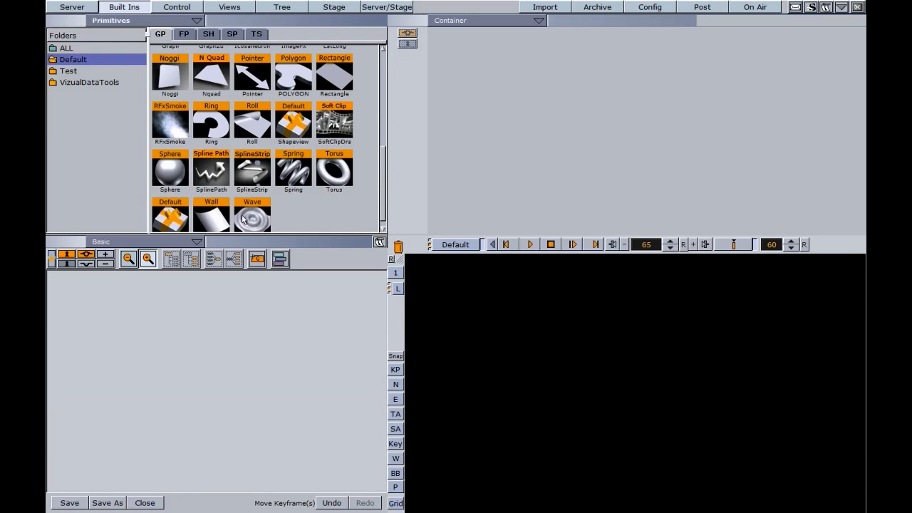
Add a Sphere primitive to the scene, apply the GREEN material, and reset to frame 0.
left_click_drag(170, 172, 91, 325)
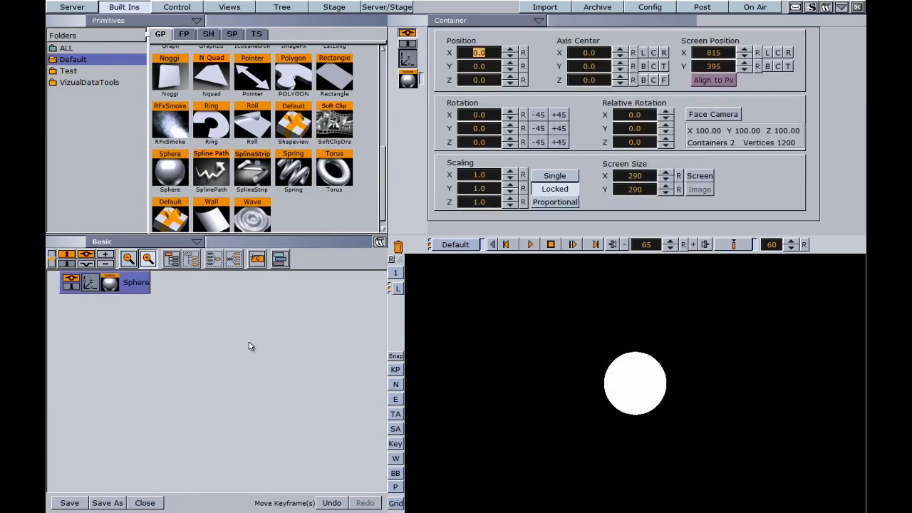
left_click(77, 8)
left_click_drag(204, 77, 136, 286)
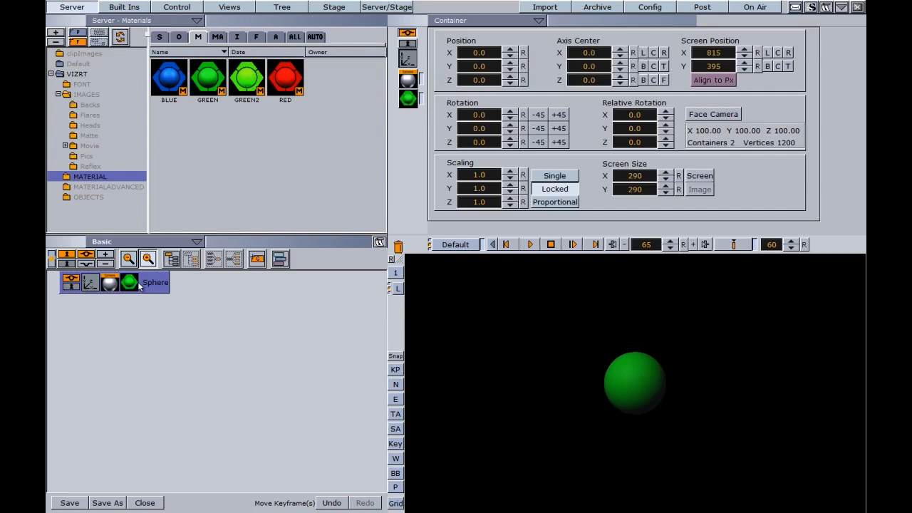
left_click(685, 245)
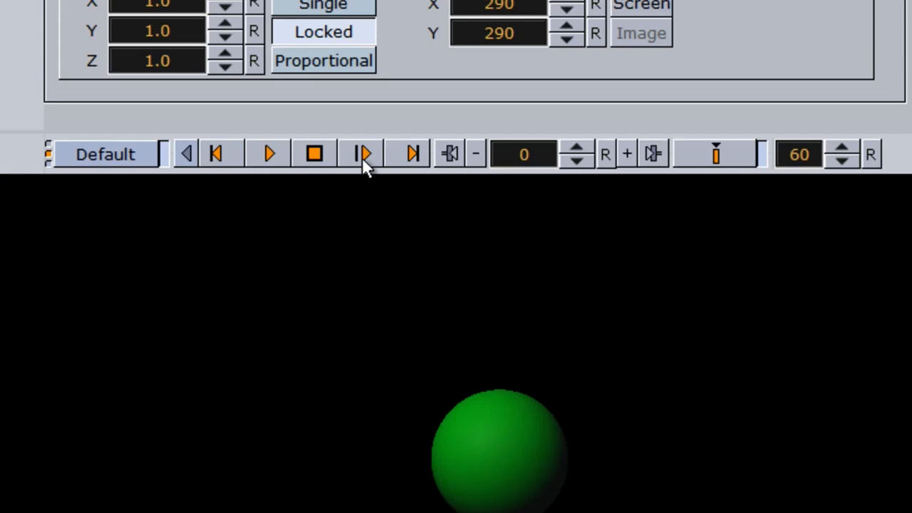
left_click_drag(505, 157, 449, 169)
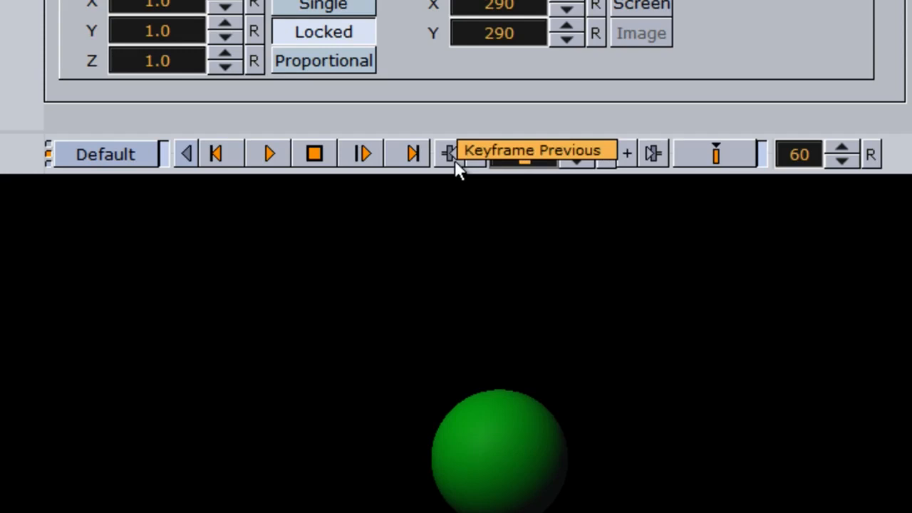
left_click(527, 156)
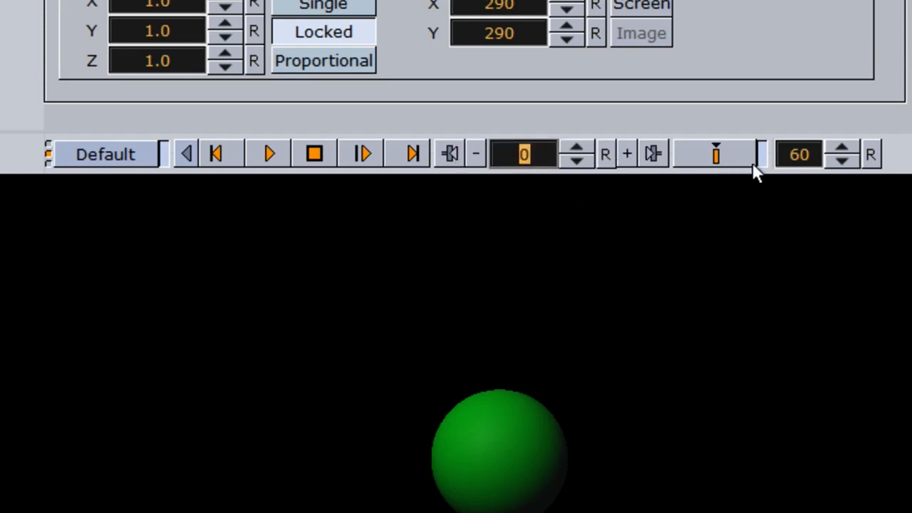
left_click(799, 156)
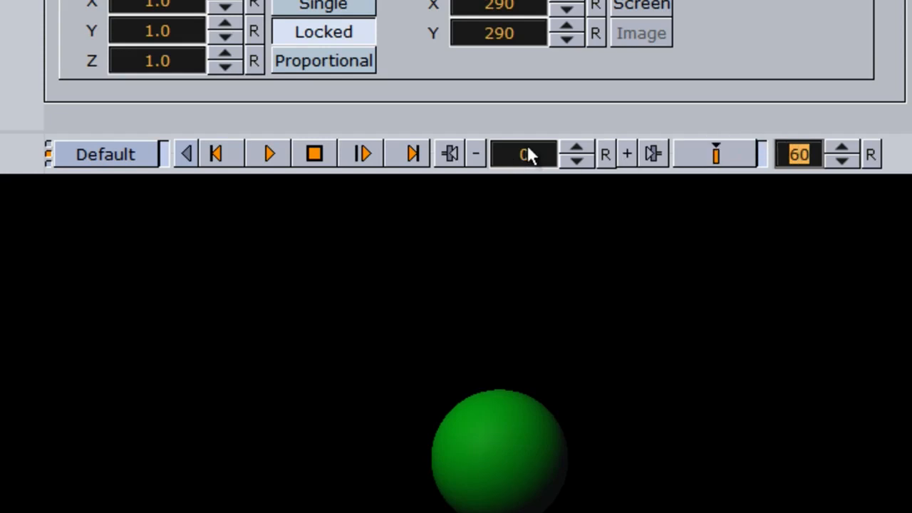
left_click(519, 168)
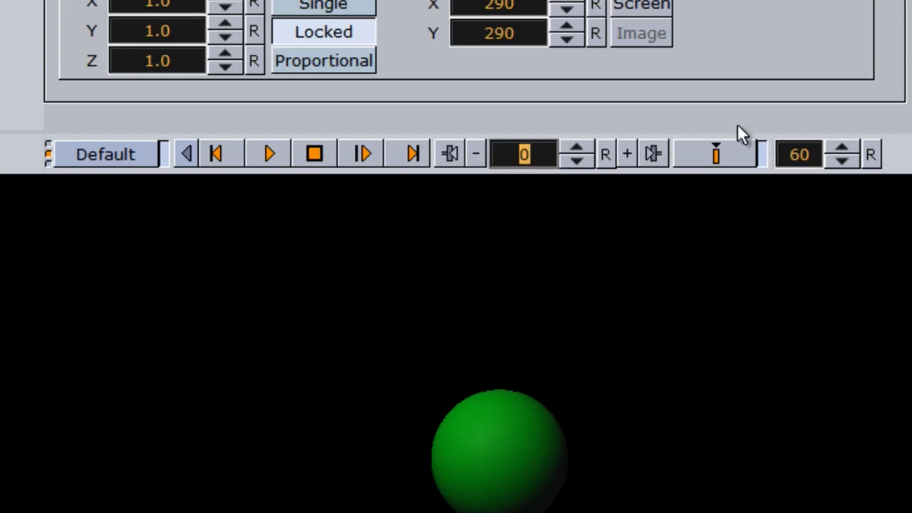
left_click(797, 162)
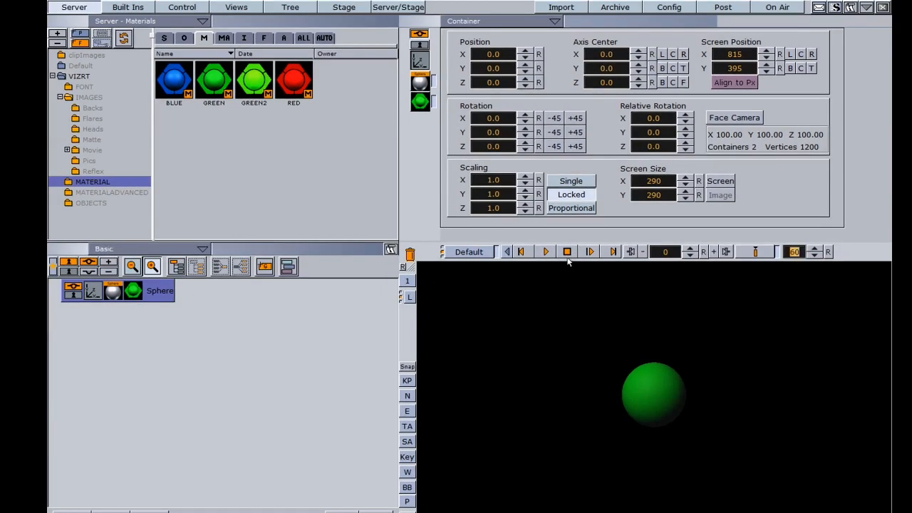
Key the sphere at the upper left at frame 0, then at the upper right.
left_click_drag(488, 69, 509, 57)
left_click_drag(631, 328, 461, 325)
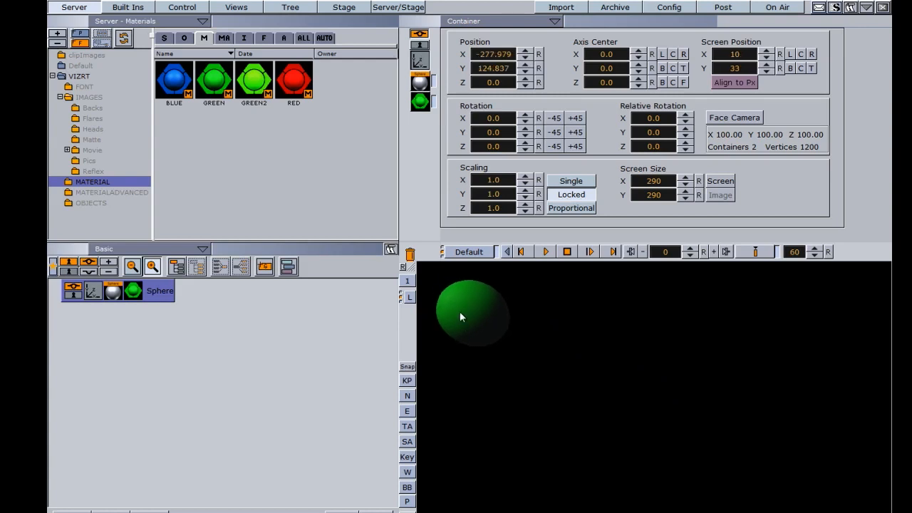
left_click(755, 254)
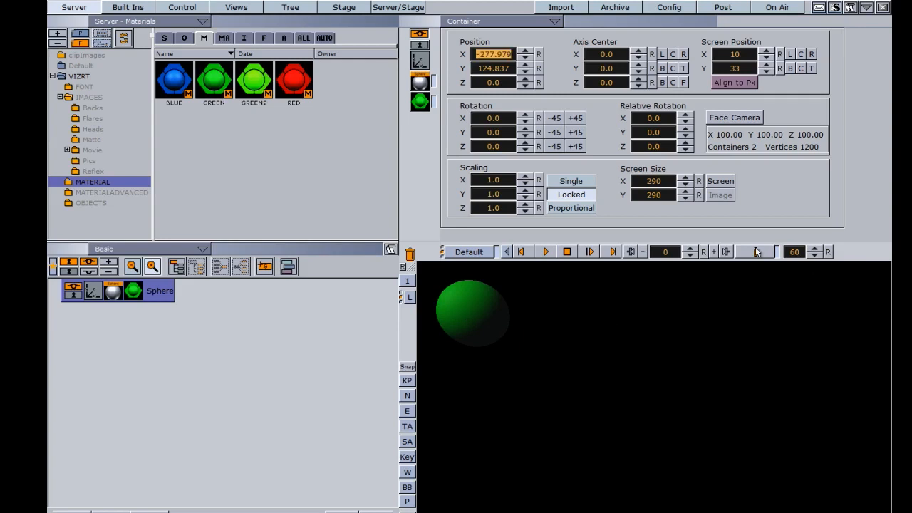
left_click(755, 254)
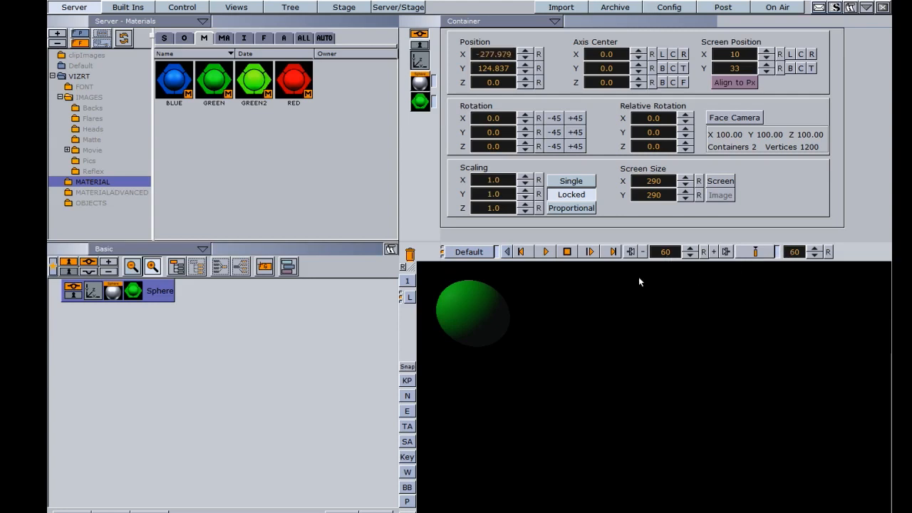
left_click_drag(478, 315, 856, 310)
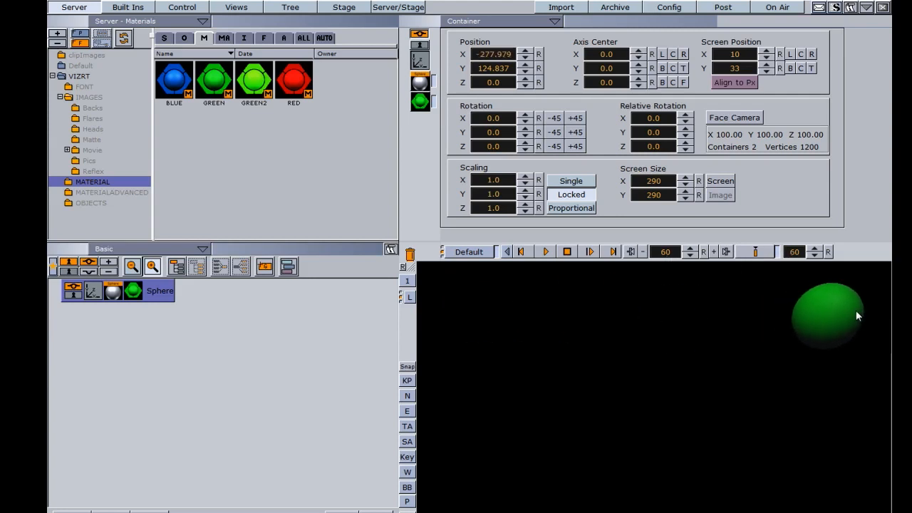
left_click(756, 252)
Key the sphere at the lower right, lower left, and back at the upper left.
left_click_drag(826, 326, 823, 486)
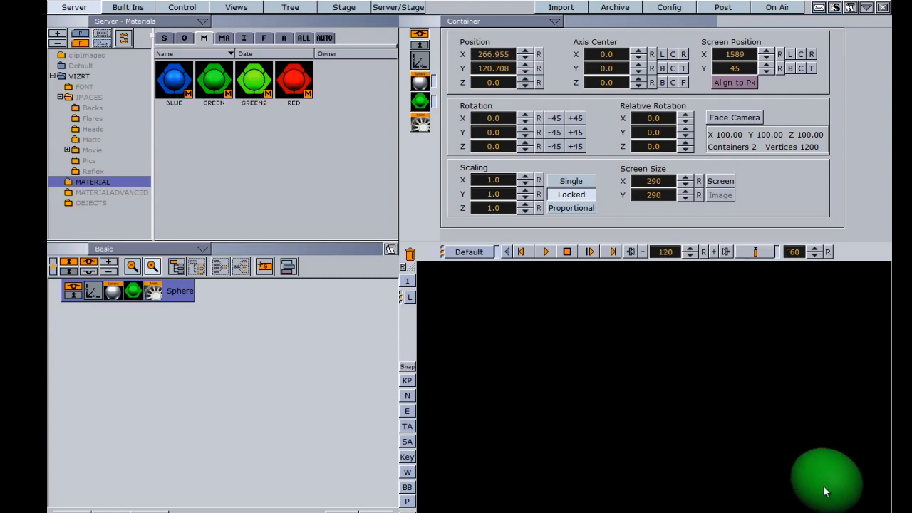
left_click(752, 252)
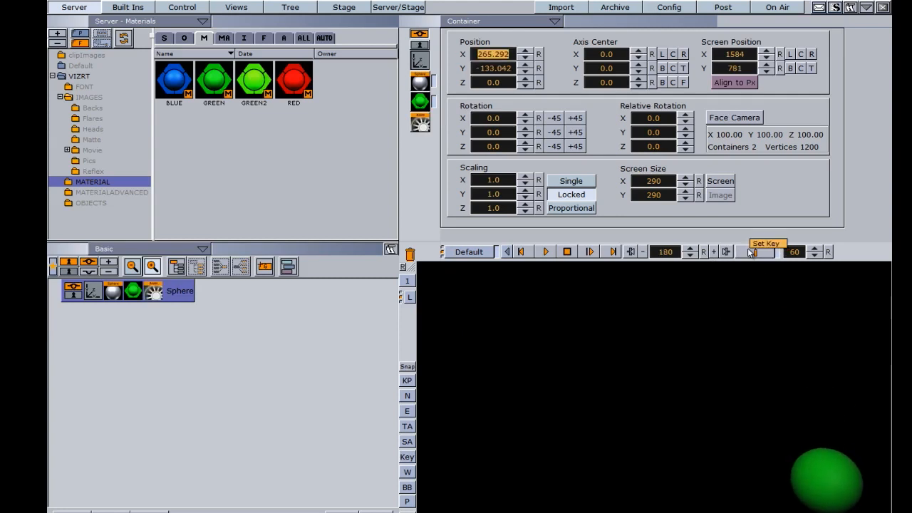
left_click_drag(827, 477, 468, 483)
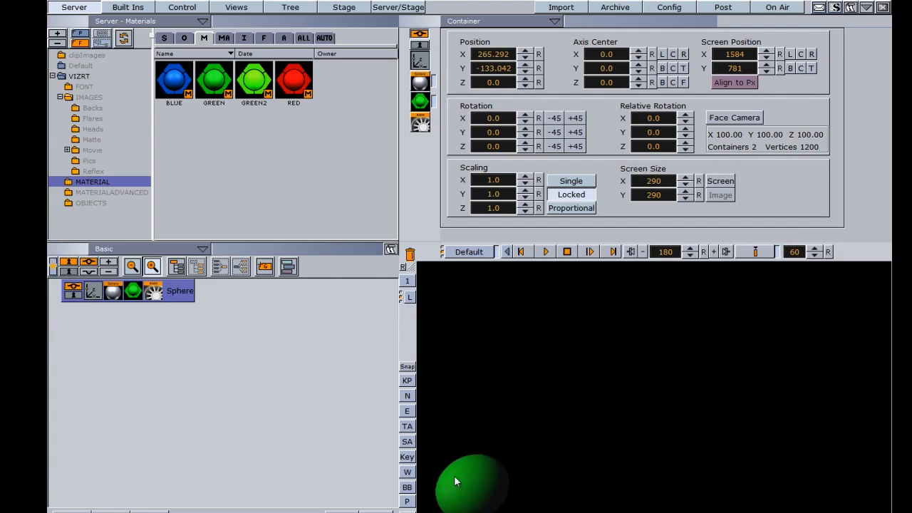
left_click(755, 253)
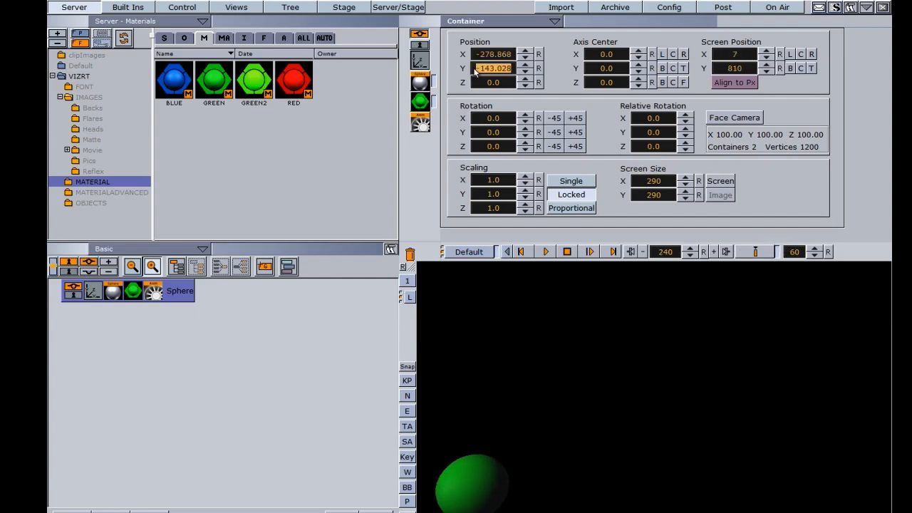
left_click_drag(494, 69, 634, 78)
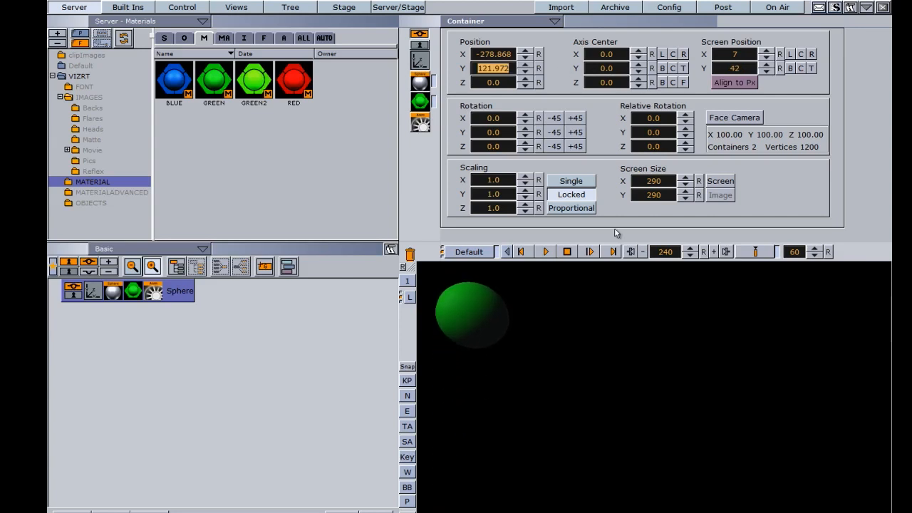
left_click(755, 254)
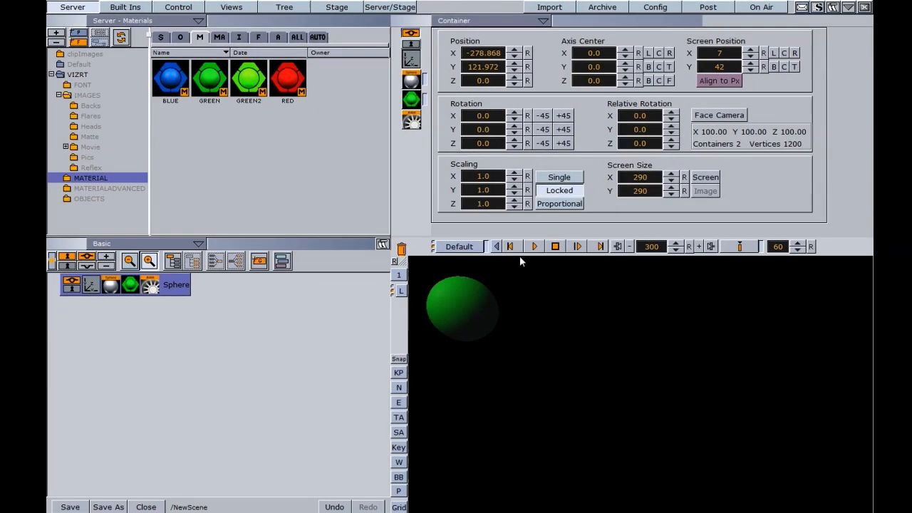
Play the corner-to-corner animation, then switch to the Stage dopesheet and spline view.
left_click(535, 245)
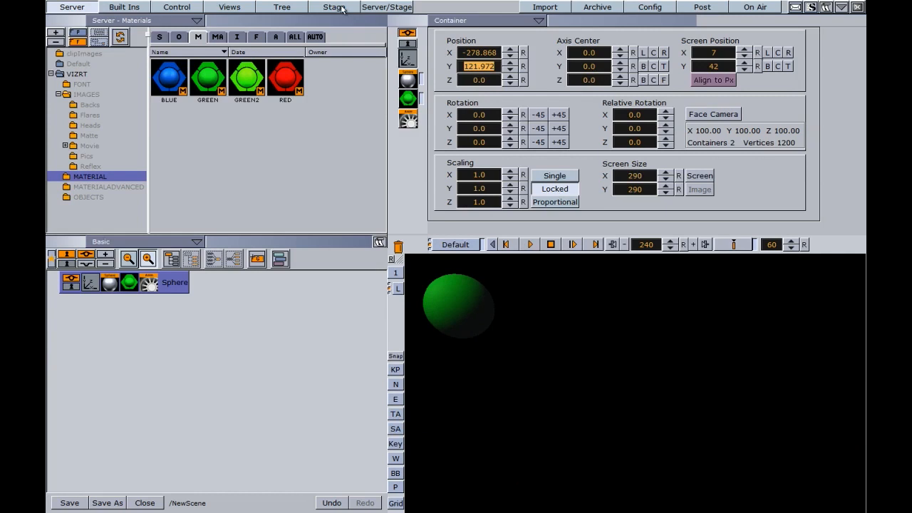
left_click(150, 284)
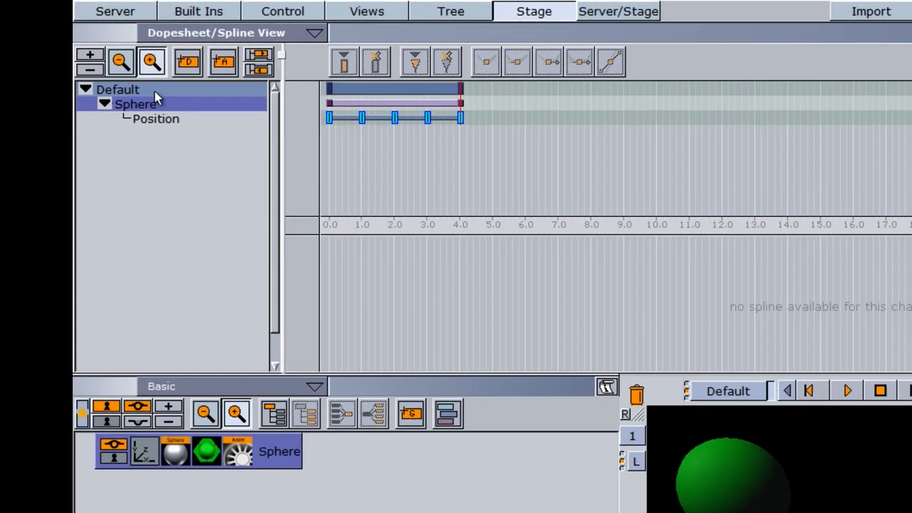
Begin renaming the Default director but cancel, keeping the name Default.
left_click(155, 91)
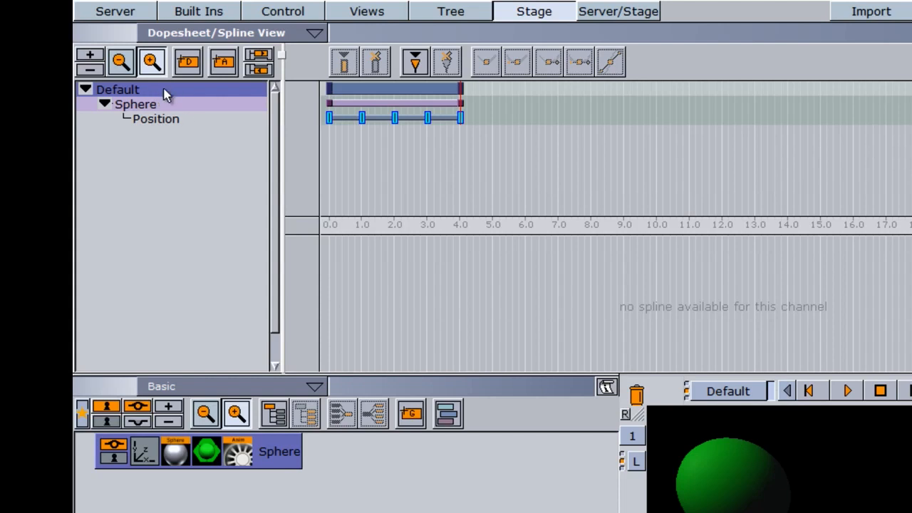
right_click(164, 95)
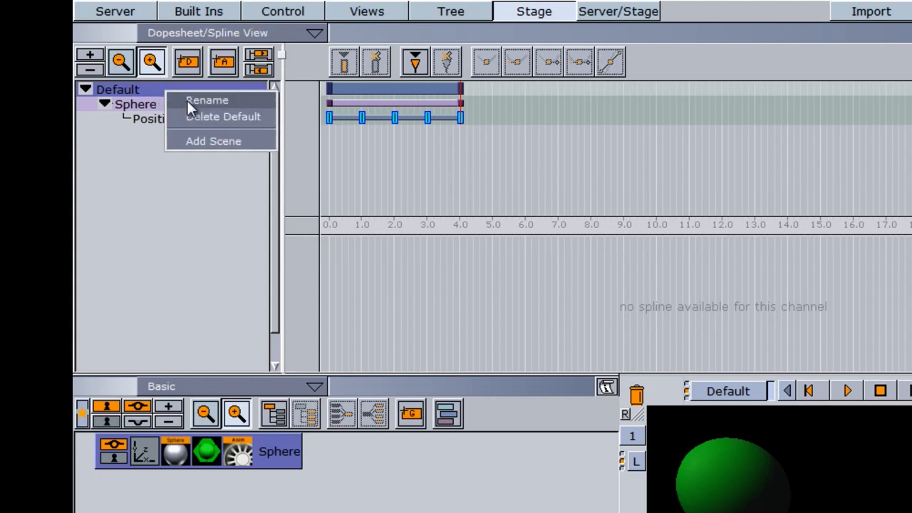
left_click(189, 104)
key("Escape")
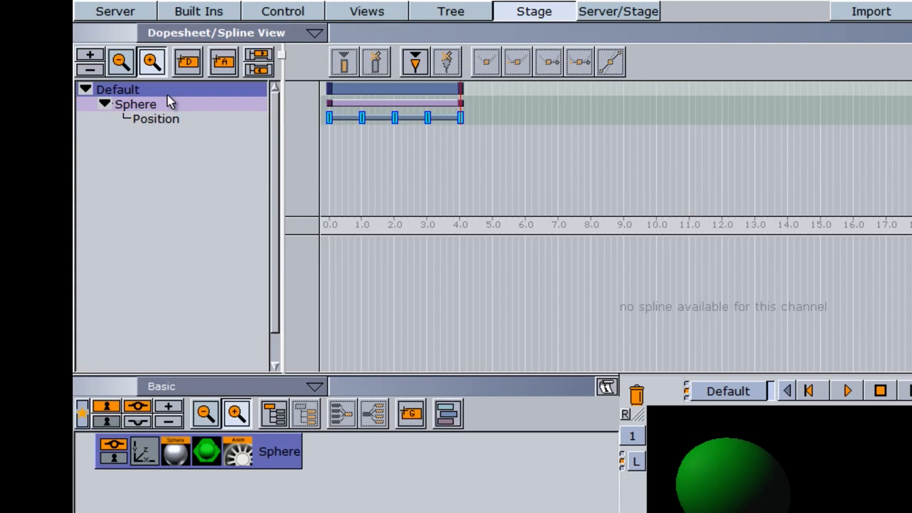
Rename the Sphere container to Sphere2 and display its Position animation curve.
left_click(127, 109)
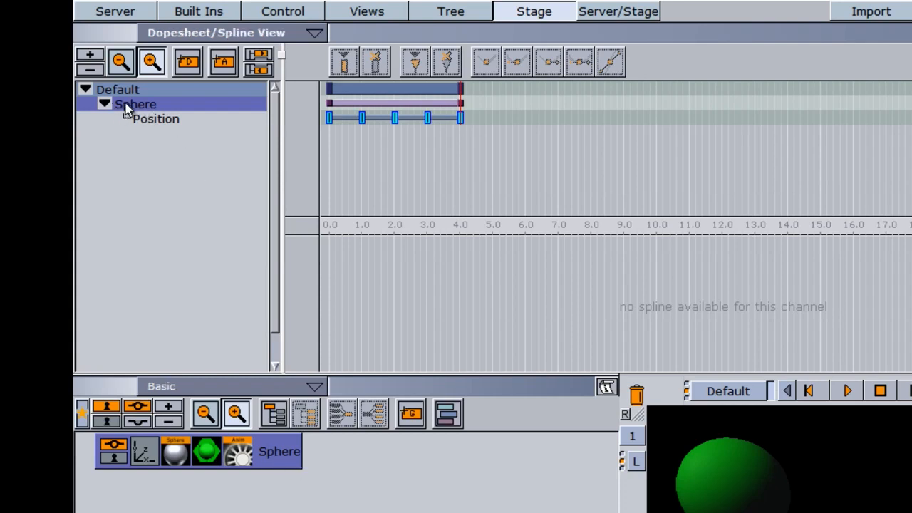
double_click(283, 454)
key("End")
type("2")
key("Return")
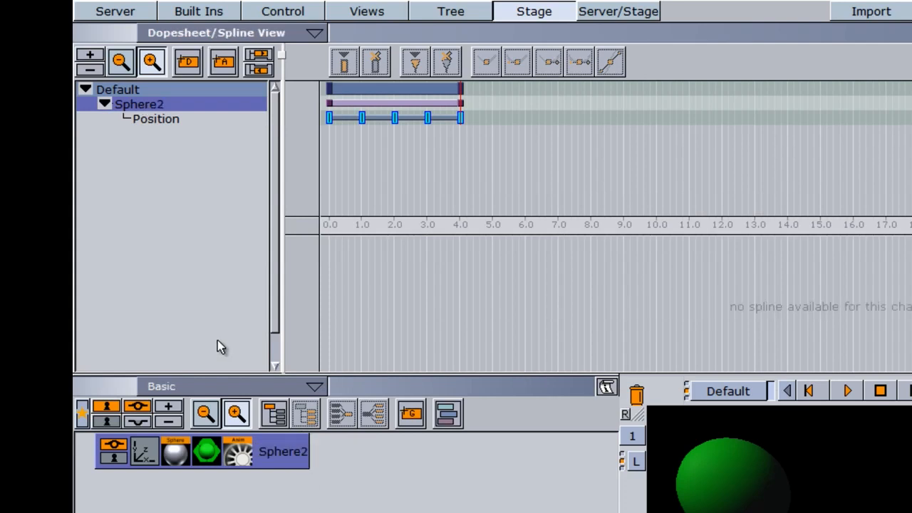
left_click(162, 121)
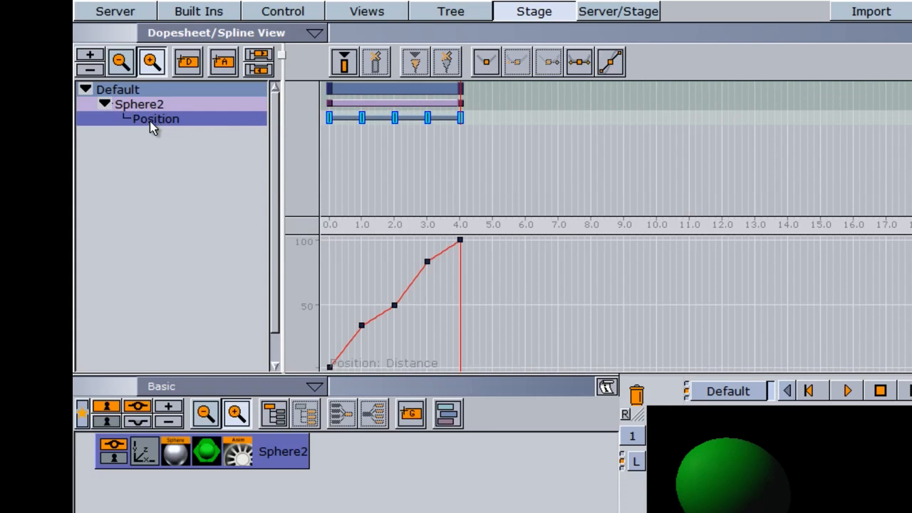
Select the Position keyframes at 0, 1, 2, 3 and 4 seconds in the dopesheet.
left_click(328, 118)
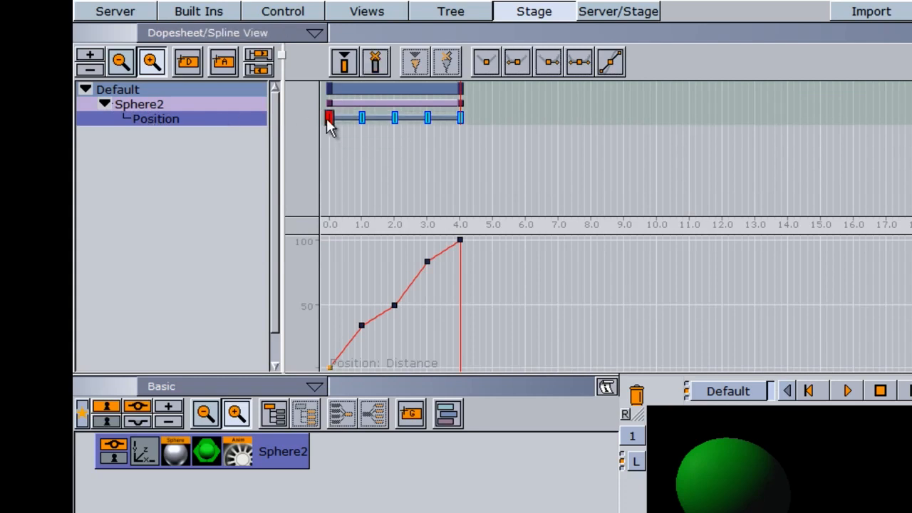
left_click(363, 119)
left_click(395, 119)
left_click(428, 118)
left_click(461, 119)
left_click(427, 118)
left_click(395, 118)
left_click(362, 118)
Move the last key to about 6 s, 2.0 s to 2.67 s, 1.0 s to 1.167 s, then scale the bar.
left_click_drag(460, 118, 524, 119)
left_click_drag(428, 118, 470, 120)
left_click_drag(395, 119, 418, 118)
left_click_drag(362, 119, 374, 118)
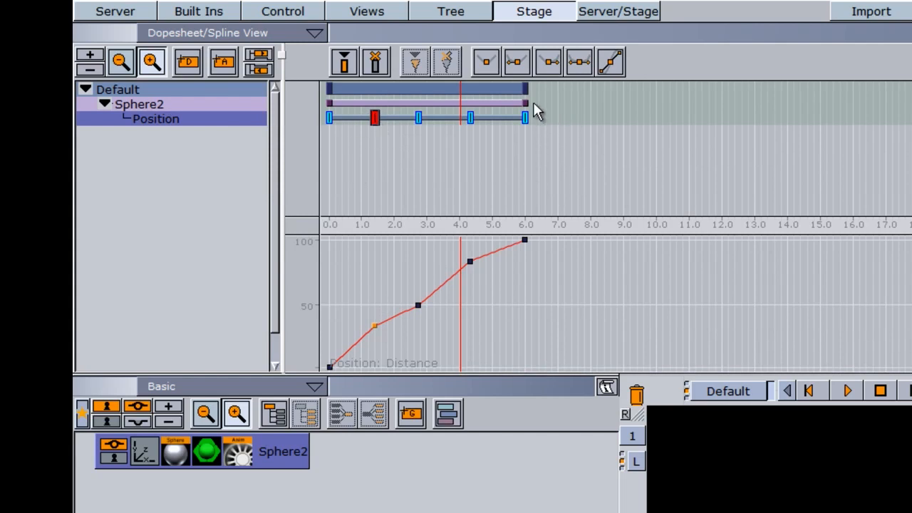
left_click_drag(523, 102, 545, 119)
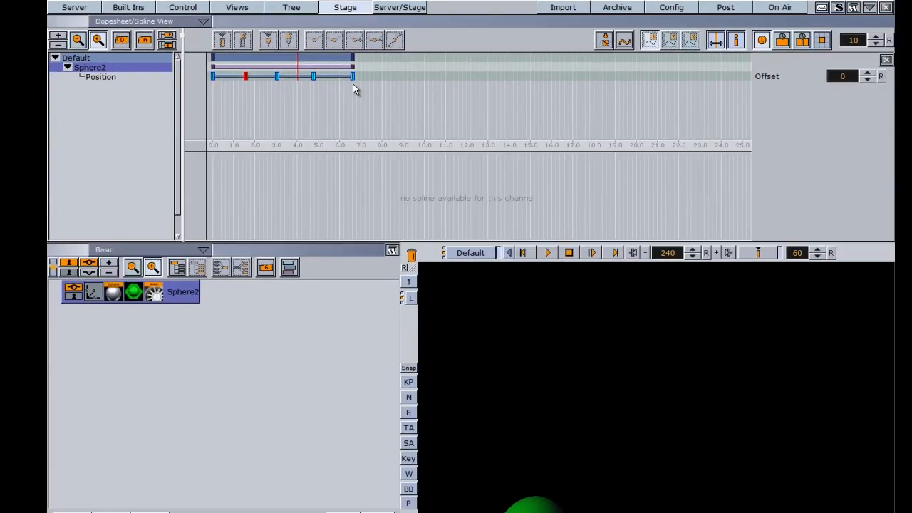
Return to the Server view and play the retimed Sphere2 animation through to frame 395.
left_click(76, 7)
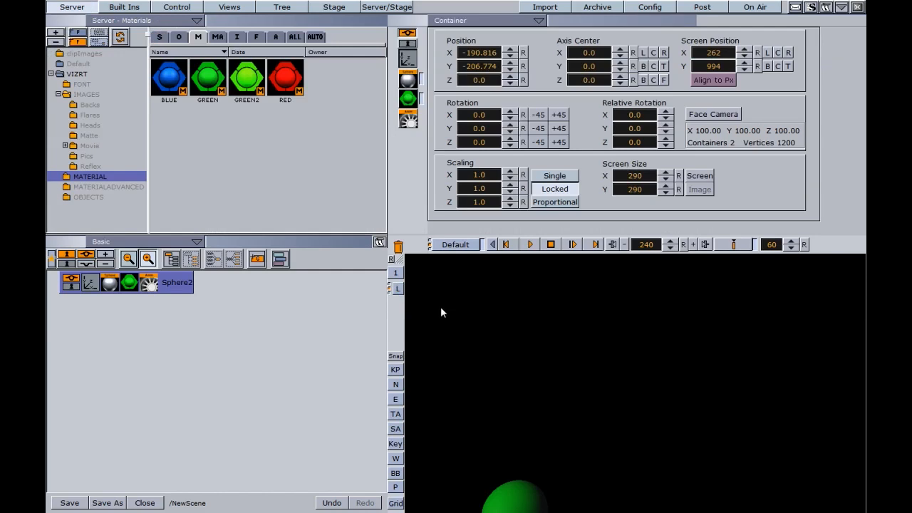
left_click(531, 246)
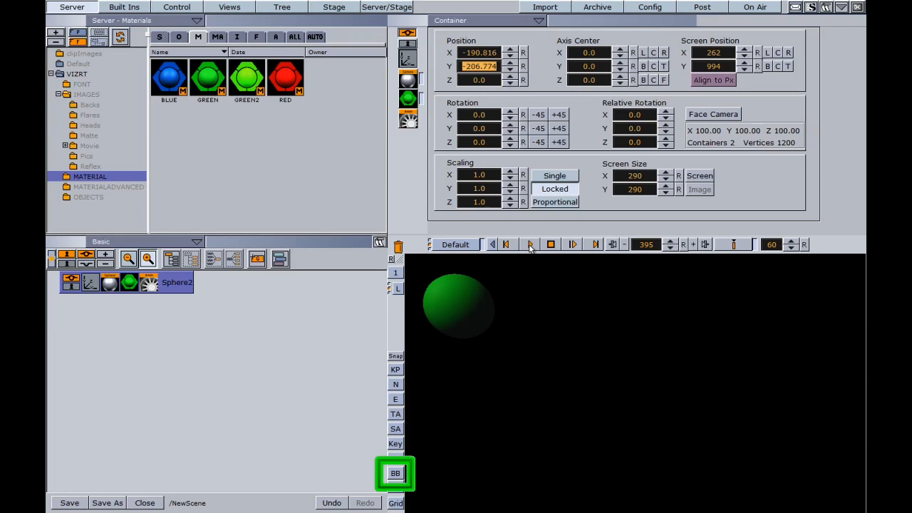
Turn on the bounding box and display the sphere's animation path in the viewport.
left_click(395, 473)
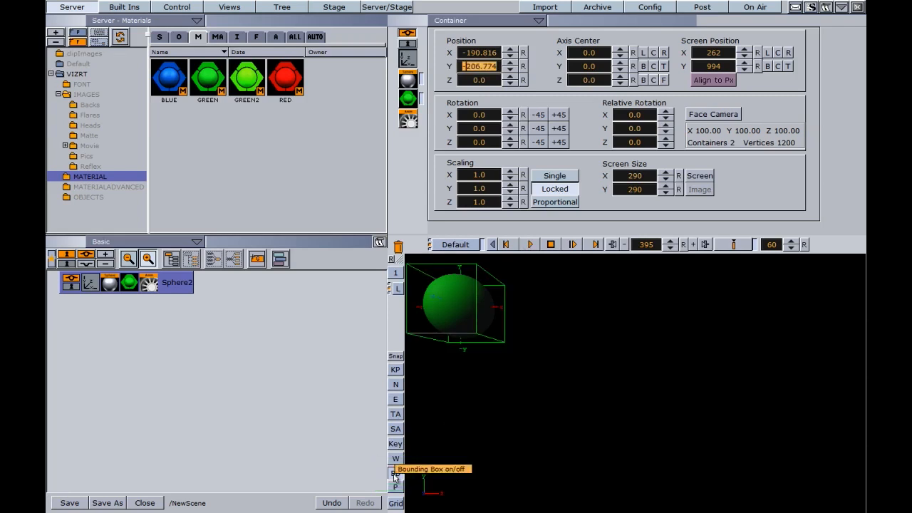
right_click(582, 334)
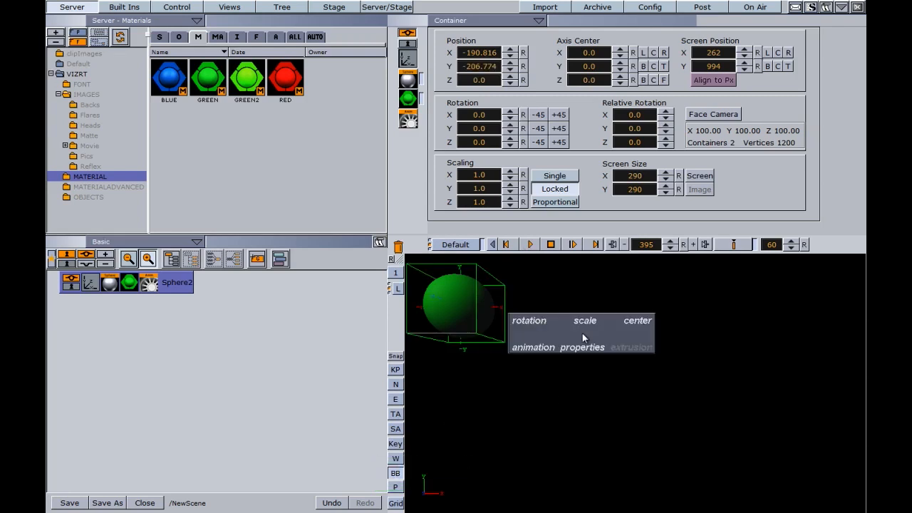
left_click(534, 348)
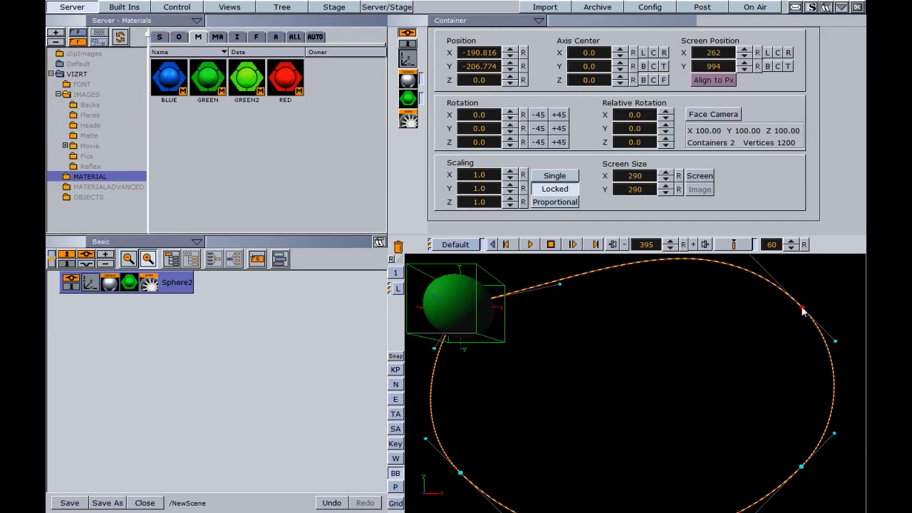
Drag path keyframes and tangent handles to flatten the top and make the bottom wavy.
left_click_drag(802, 309, 791, 322)
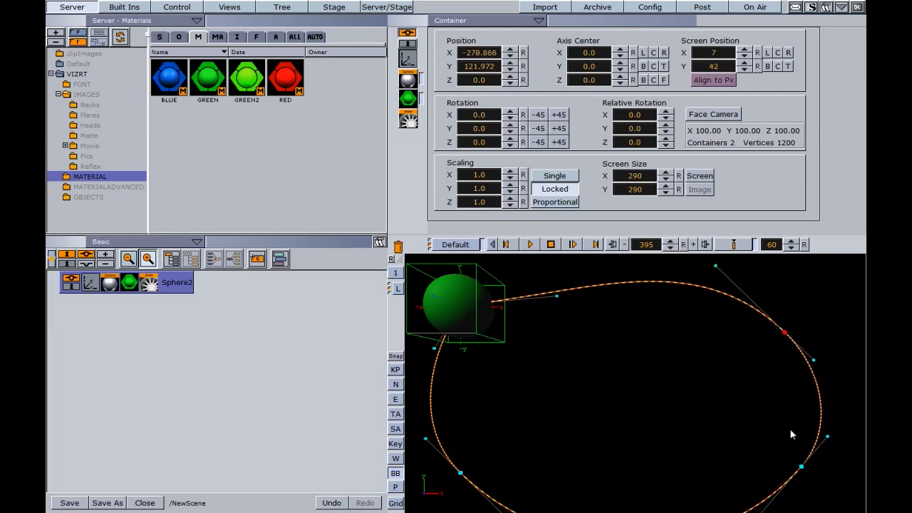
left_click_drag(802, 470, 787, 424)
left_click_drag(460, 473, 484, 447)
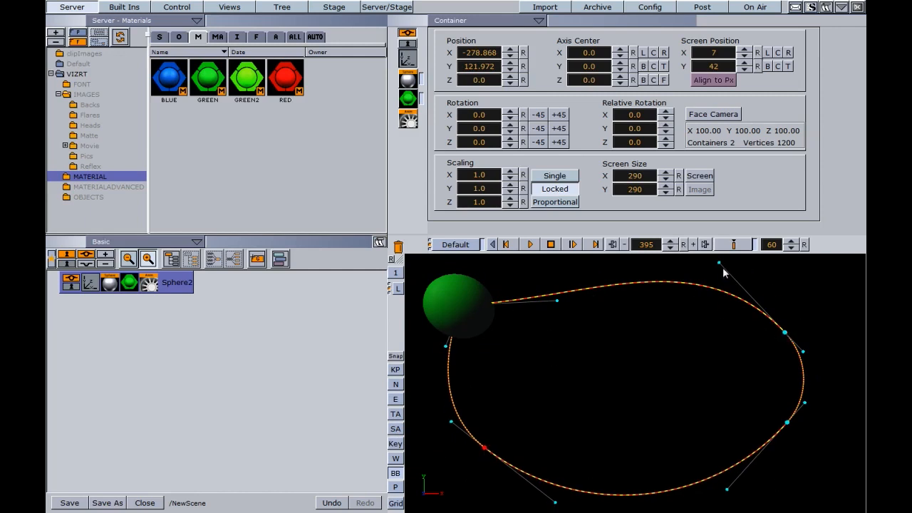
left_click(786, 333)
left_click_drag(719, 265, 758, 288)
left_click_drag(555, 501, 564, 373)
left_click_drag(727, 492, 709, 402)
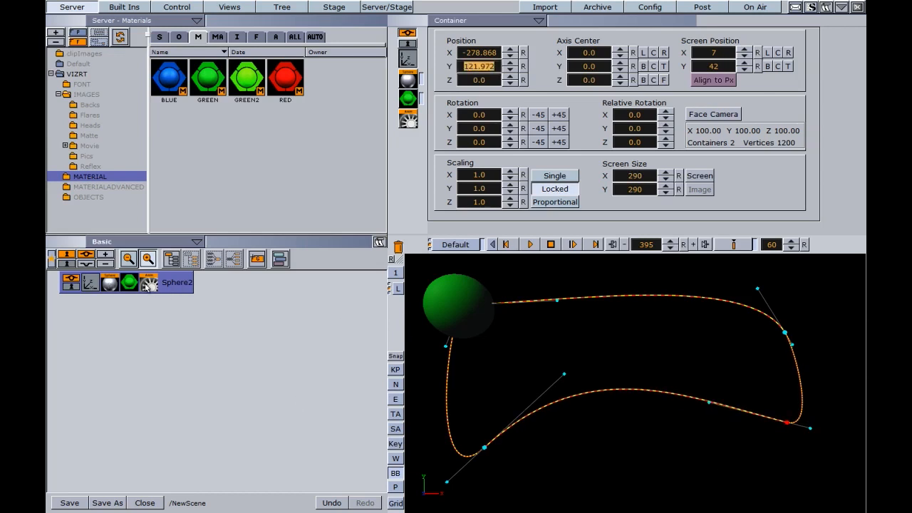
Add a Ring primitive and scale it to about 2.83.
left_click(124, 7)
left_click_drag(207, 136, 108, 404)
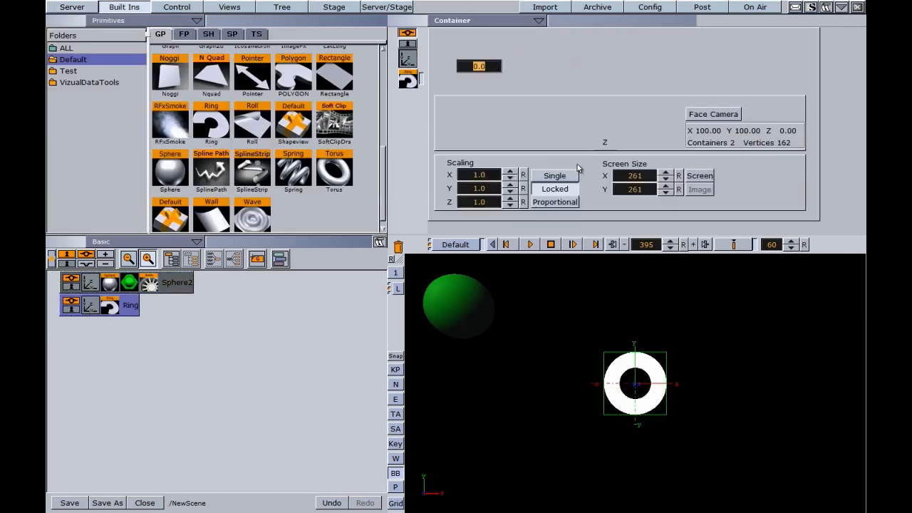
left_click_drag(478, 179, 577, 183)
left_click(407, 81)
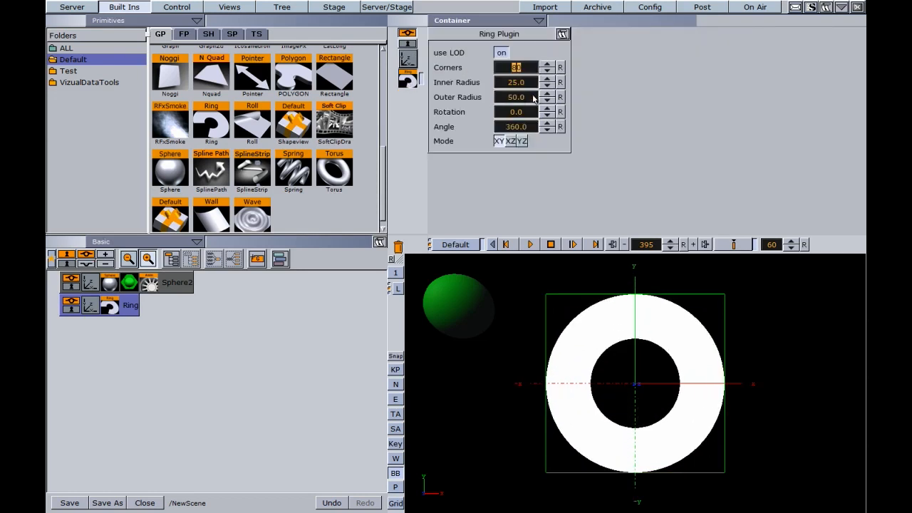
Narrow the ring's Angle from 275.5° to under 193.3° and keyframe it at frame 0.
left_click(530, 128)
left_click_drag(528, 131, 48, 81)
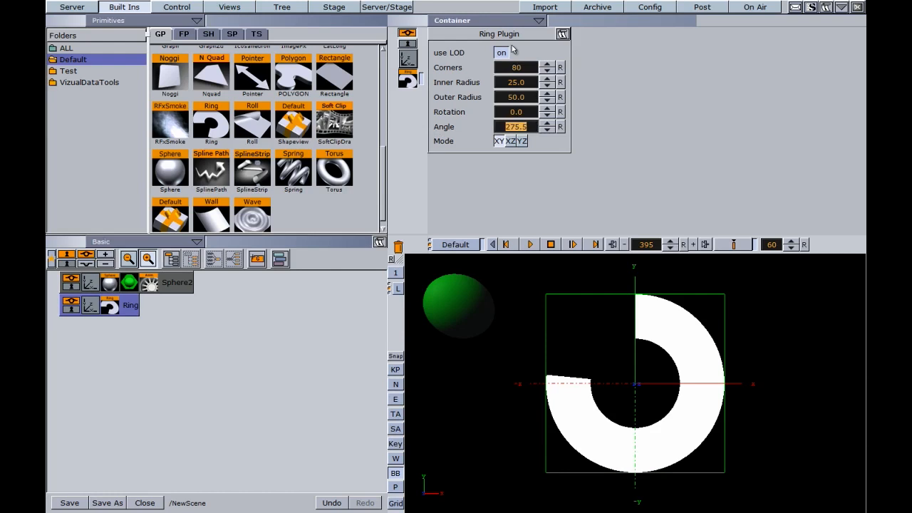
left_click_drag(519, 126, 184, 141)
left_click_drag(516, 129, 498, 129)
left_click(683, 245)
left_click(734, 246)
At frame 60 widen the ring to a full 360°, key and play it, then add a Cylinder.
left_click_drag(519, 127, 787, 142)
left_click_drag(504, 127, 675, 133)
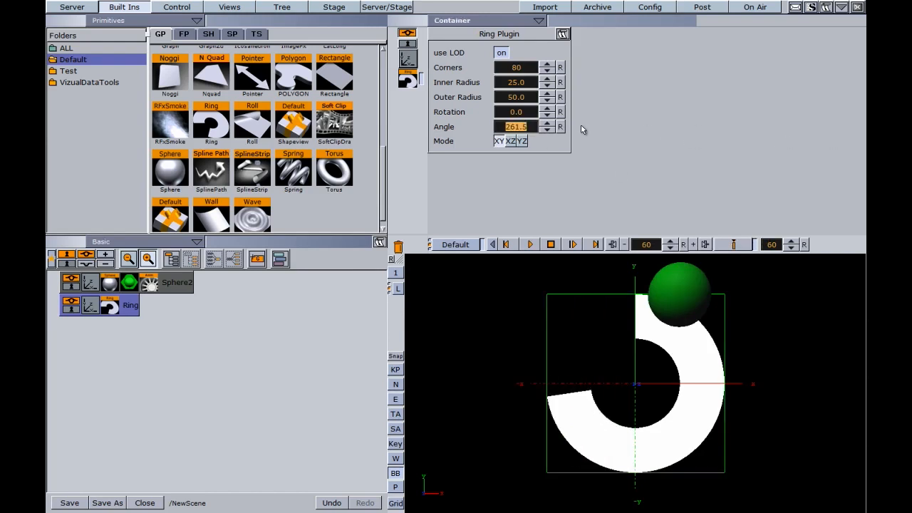
left_click_drag(503, 129, 798, 135)
left_click_drag(505, 127, 774, 140)
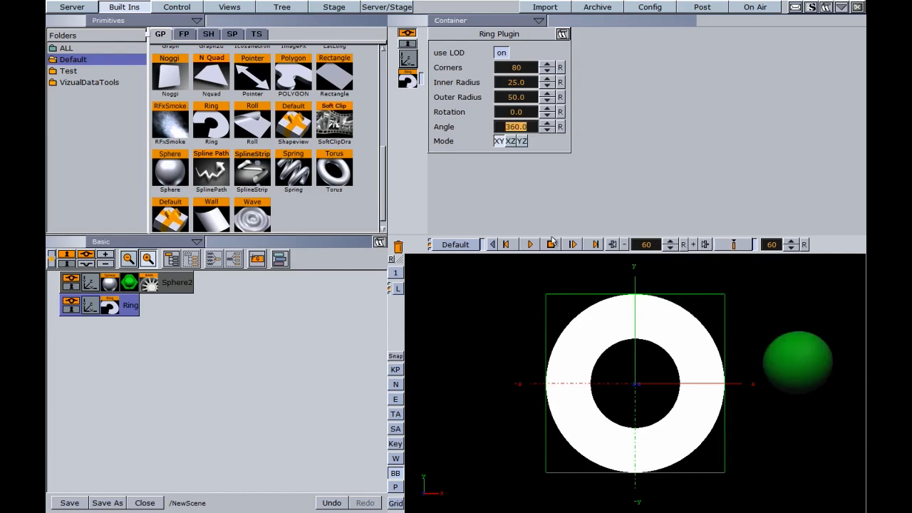
left_click(529, 246)
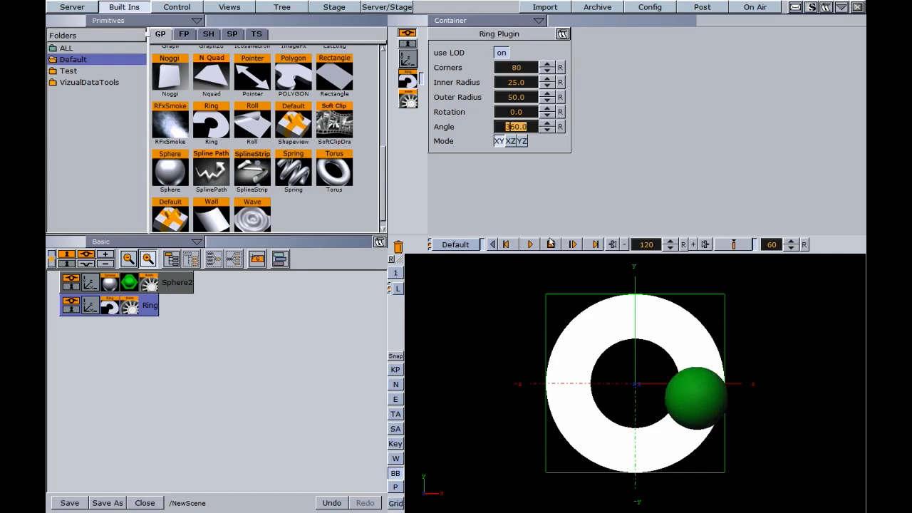
left_click(551, 244)
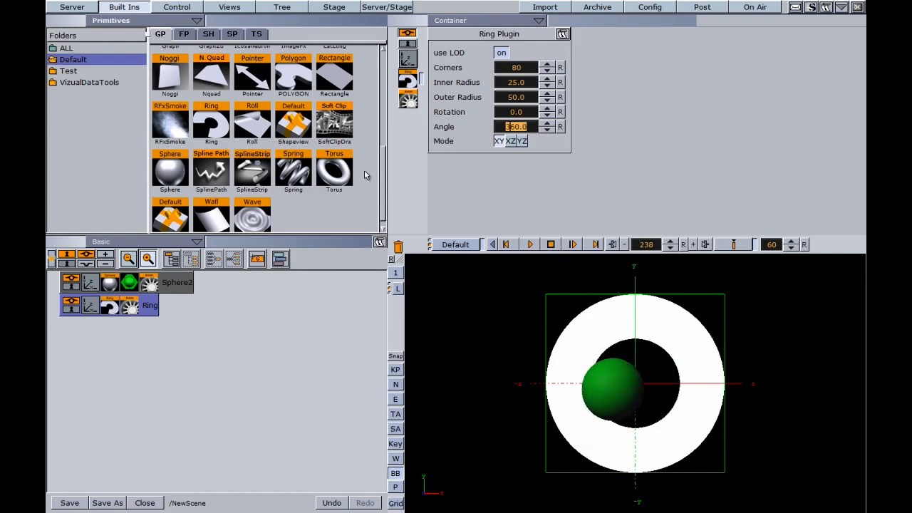
left_click_drag(383, 184, 394, 117)
left_click_drag(214, 102, 88, 363)
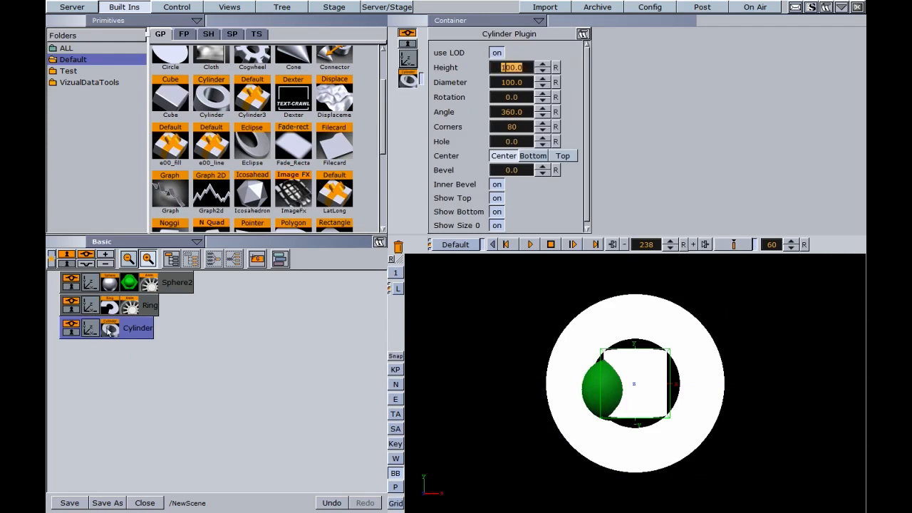
Set the cylinder's diameter to 22.1, then delete both the Cylinder and the Ring.
left_click_drag(507, 82, 51, 71)
left_click_drag(132, 330, 397, 246)
left_click_drag(151, 308, 398, 246)
Add a Noggi panel to the scene and scale it to 2.94.
left_click_drag(383, 136, 383, 185)
left_click_drag(170, 114, 101, 392)
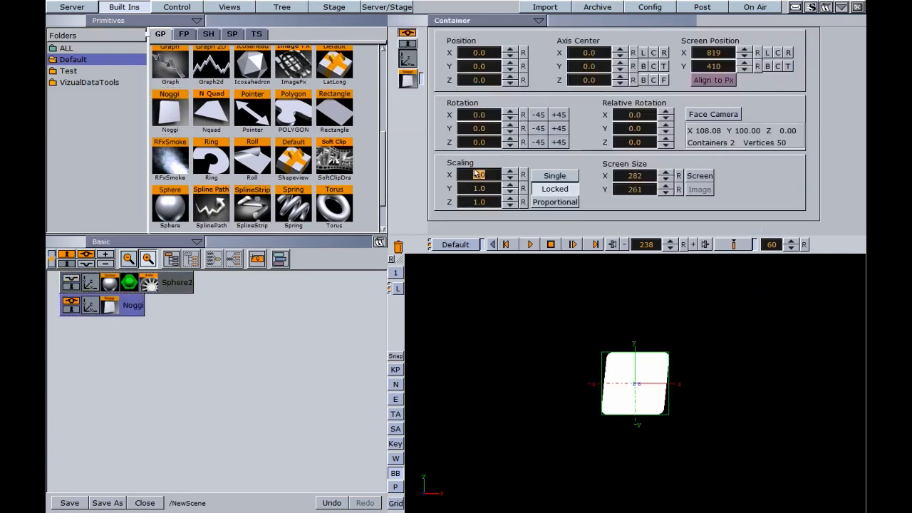
left_click_drag(469, 175, 578, 176)
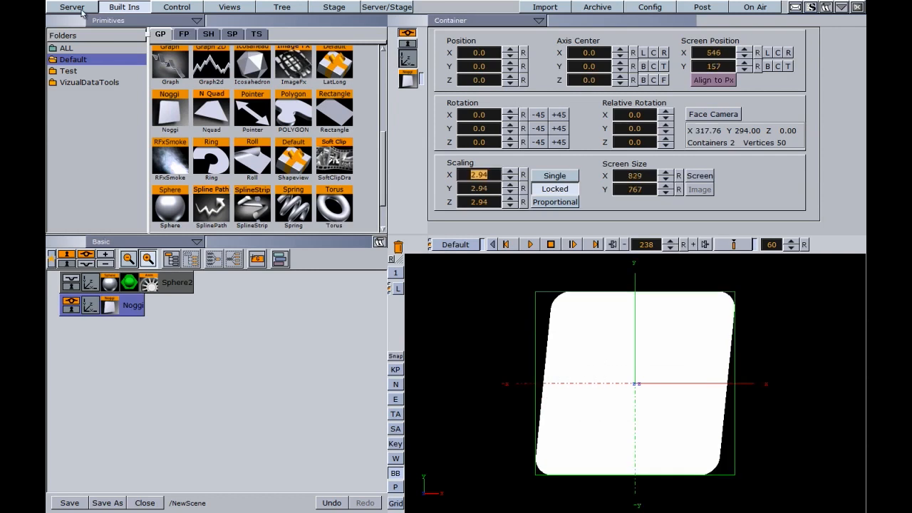
left_click(78, 9)
Apply the Clouds_Sun2 image from IMAGES > Pics to the Noggi panel.
left_click(237, 39)
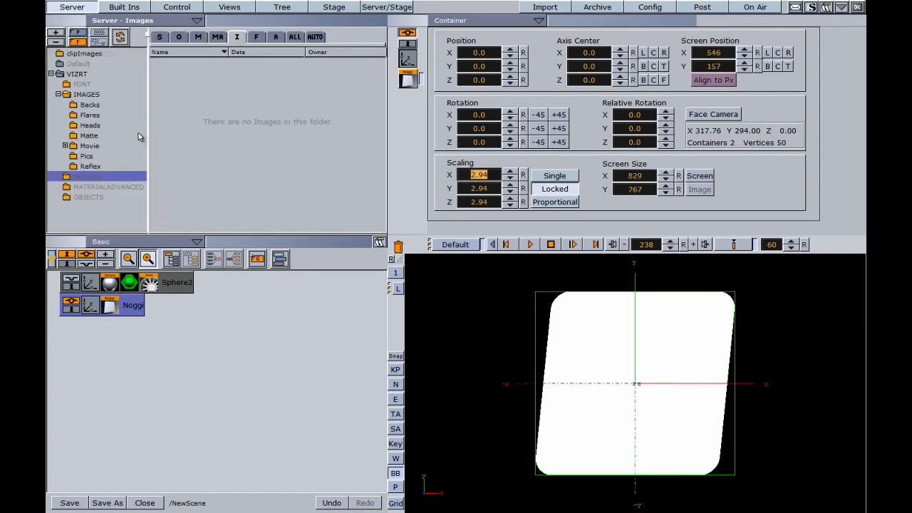
left_click(92, 96)
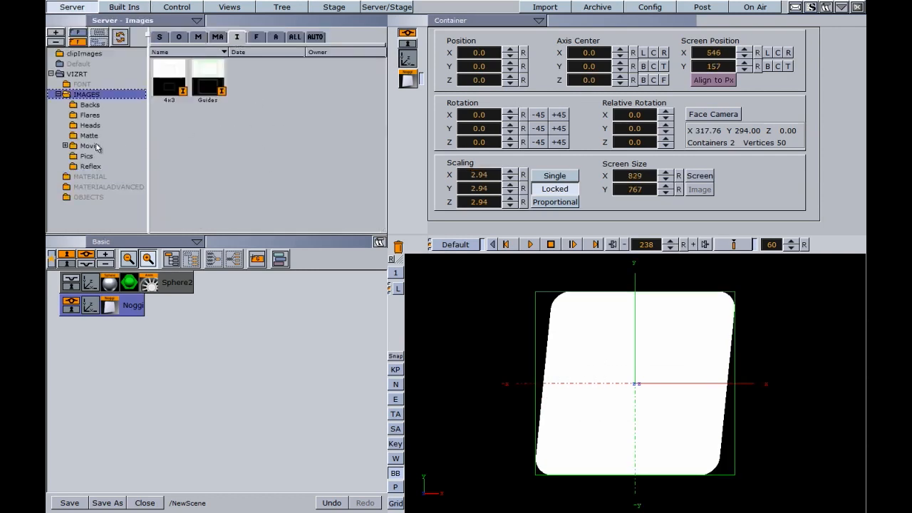
left_click(85, 156)
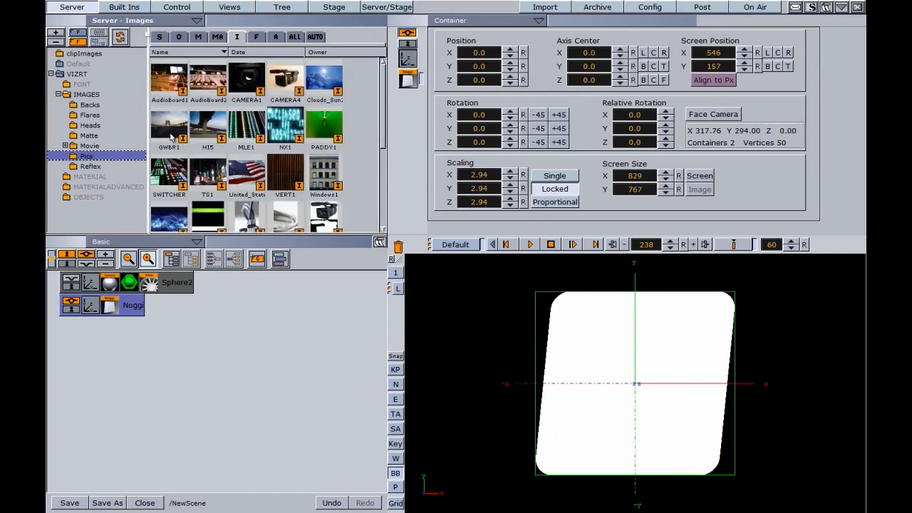
left_click_drag(325, 82, 126, 307)
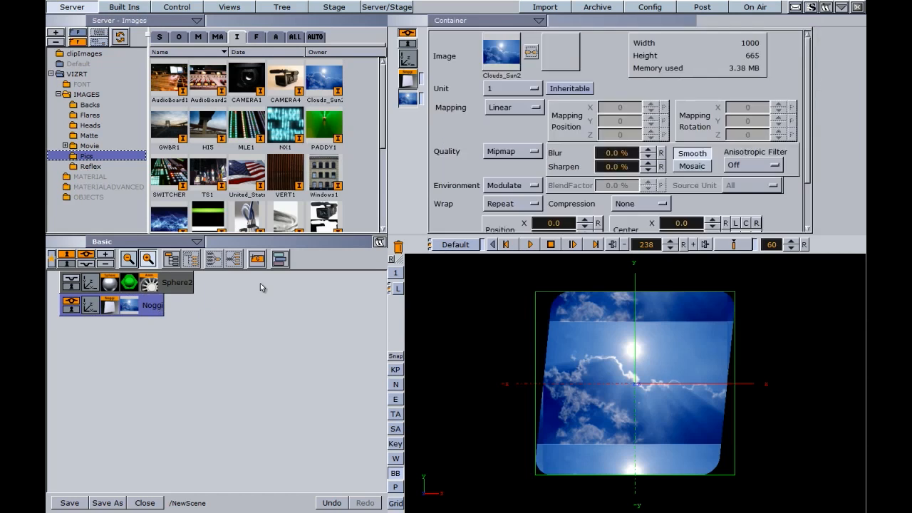
Set the cloud texture's scaling to 0.82 and shift its X position.
scroll(805, 165, "down", 3)
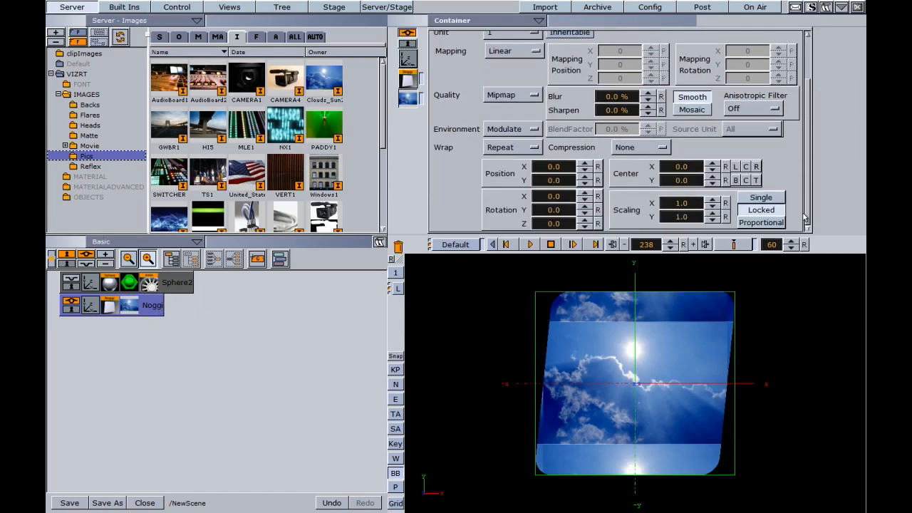
mouse_move(682, 204)
left_mouse_down()
mouse_move(634, 212)
mouse_move(677, 205)
mouse_move(667, 213)
left_mouse_up()
mouse_move(565, 172)
left_mouse_down()
mouse_move(467, 163)
mouse_move(573, 180)
mouse_move(560, 184)
mouse_move(567, 187)
left_mouse_up()
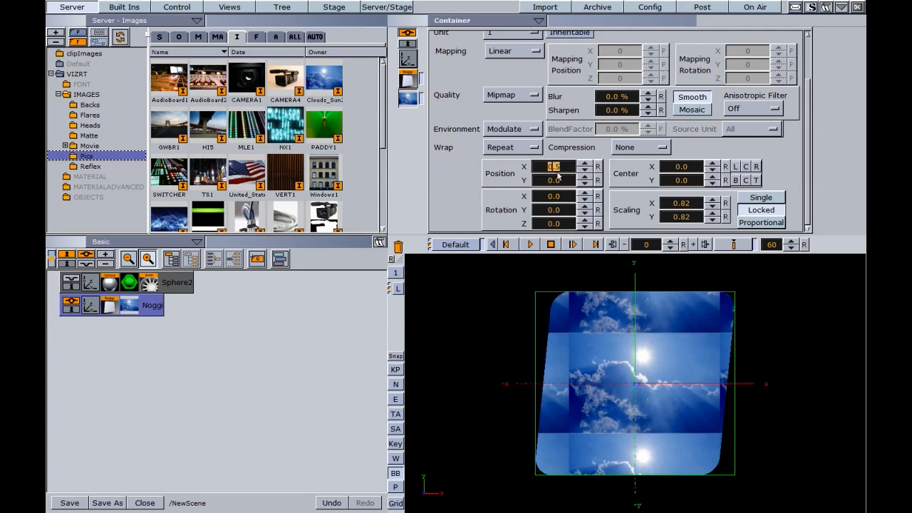
Keyframe the cloud texture from Position 0, Scaling 1.0 to Scaling 0.27, Position X 11.1 at frame 60.
left_click(599, 166)
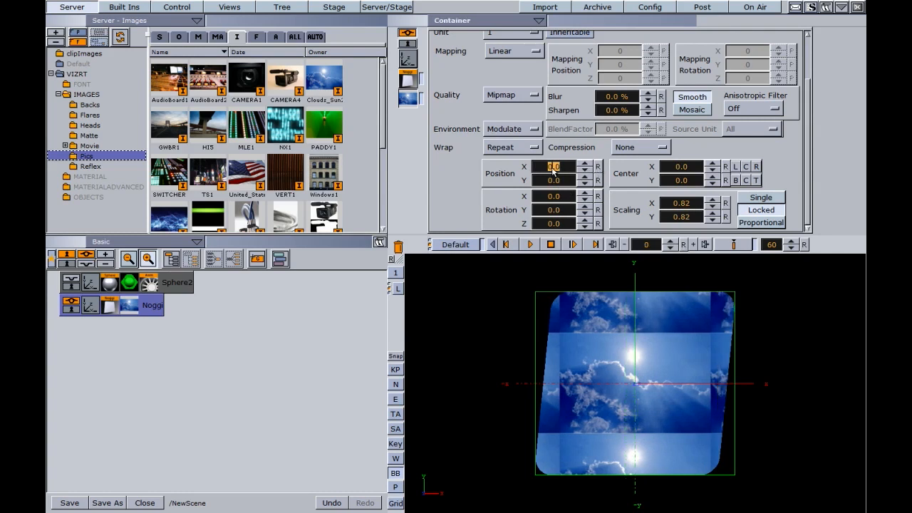
left_click(725, 203)
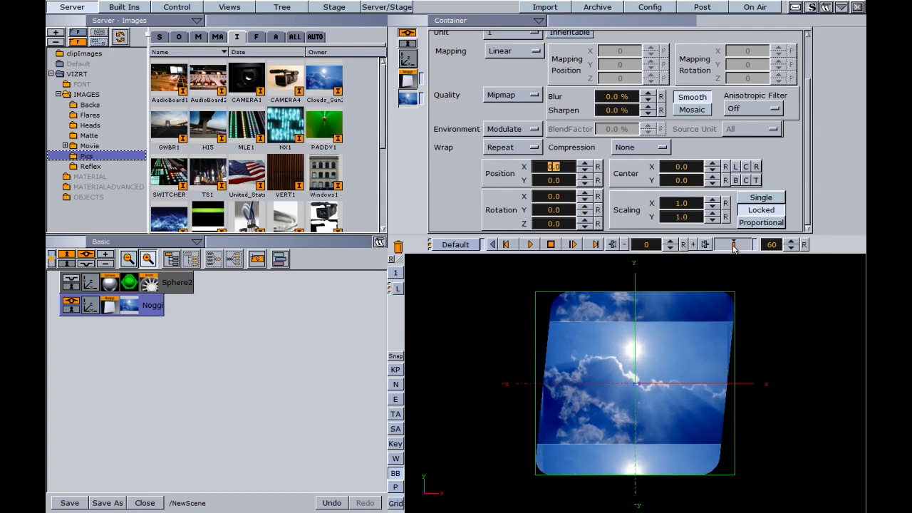
left_click_drag(735, 245, 766, 239)
left_click_drag(687, 207, 645, 207)
left_click_drag(547, 169, 588, 177)
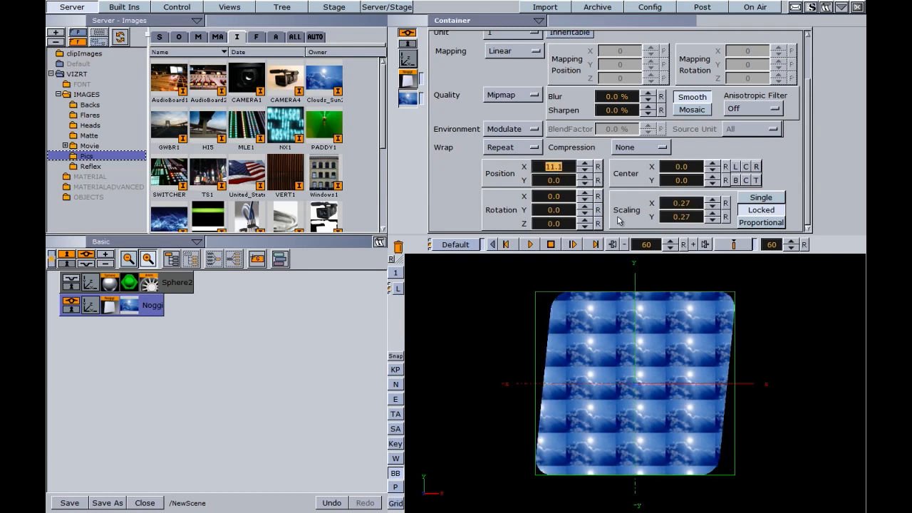
key("Return")
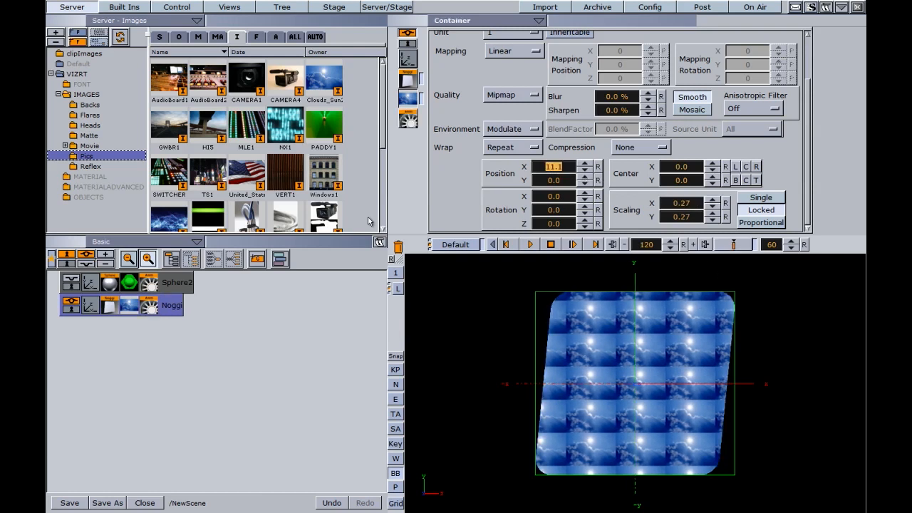
left_click(150, 308)
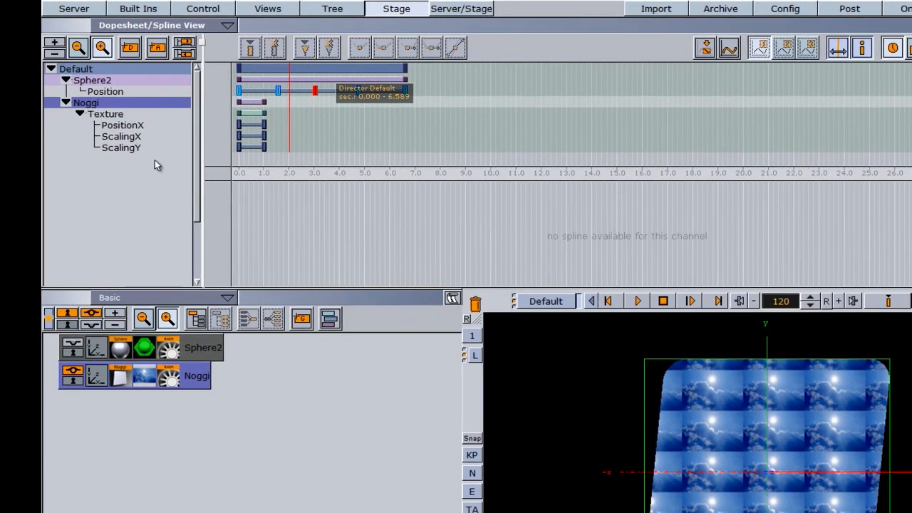
Show Noggi's Texture PositionX, ScalingX and ScalingY curves in the Dopesheet.
left_click(107, 114)
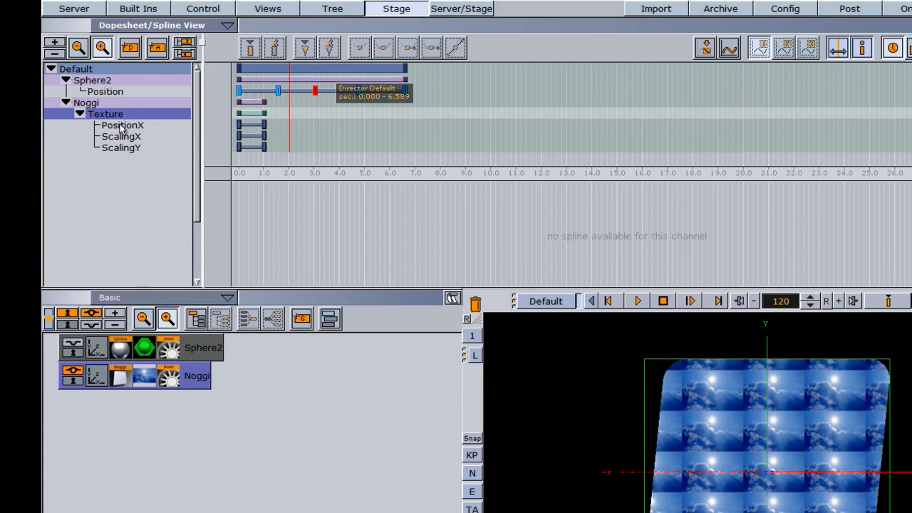
left_click(122, 127)
left_click(122, 137)
left_click(123, 148)
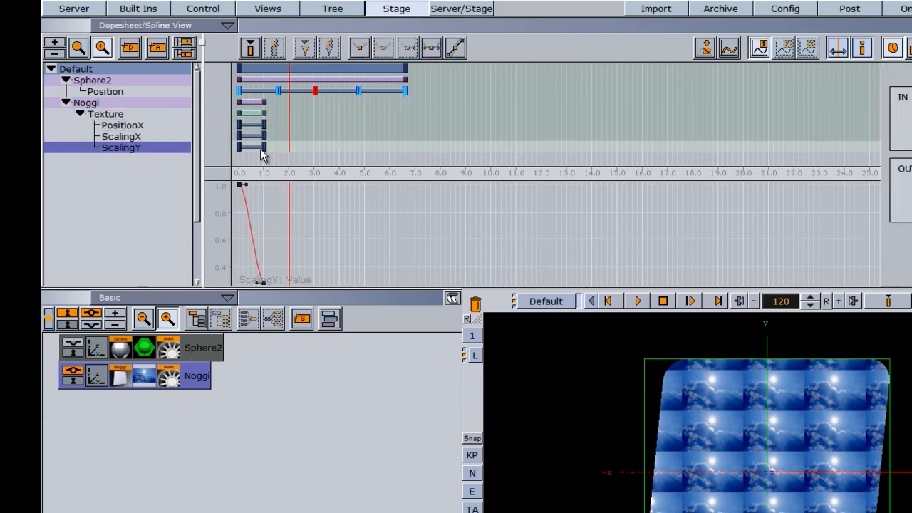
Stagger the end keys: ScalingY to about 3.2 s, ScalingX 3.8 s, PositionX frame 260, then play.
left_click(262, 147)
left_click_drag(262, 146, 339, 138)
left_click_drag(265, 124, 352, 139)
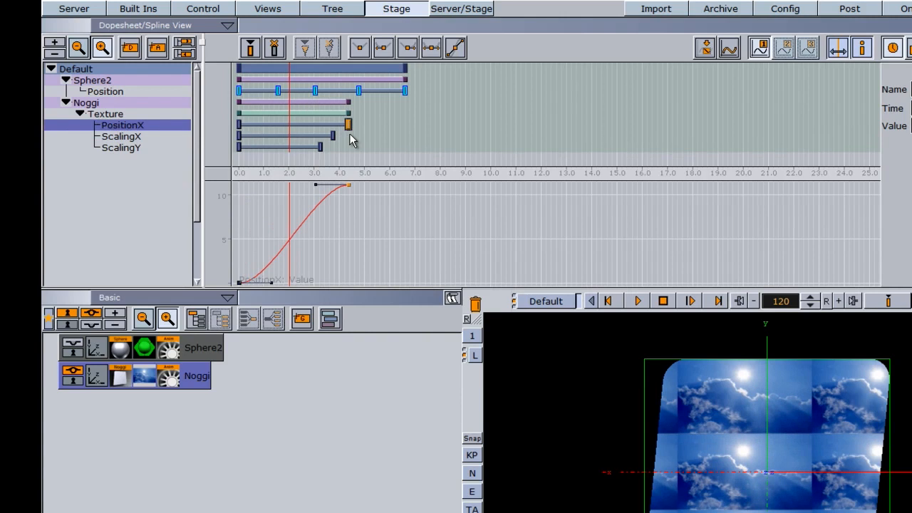
left_click(638, 300)
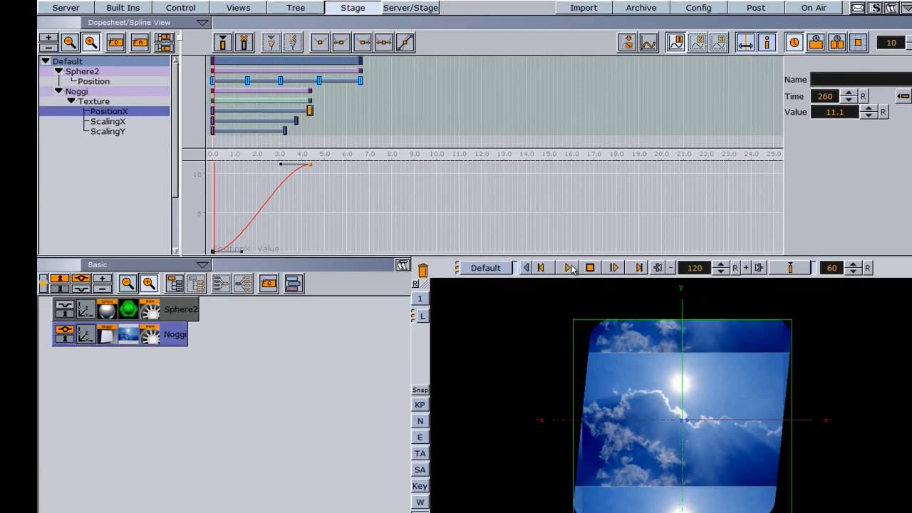